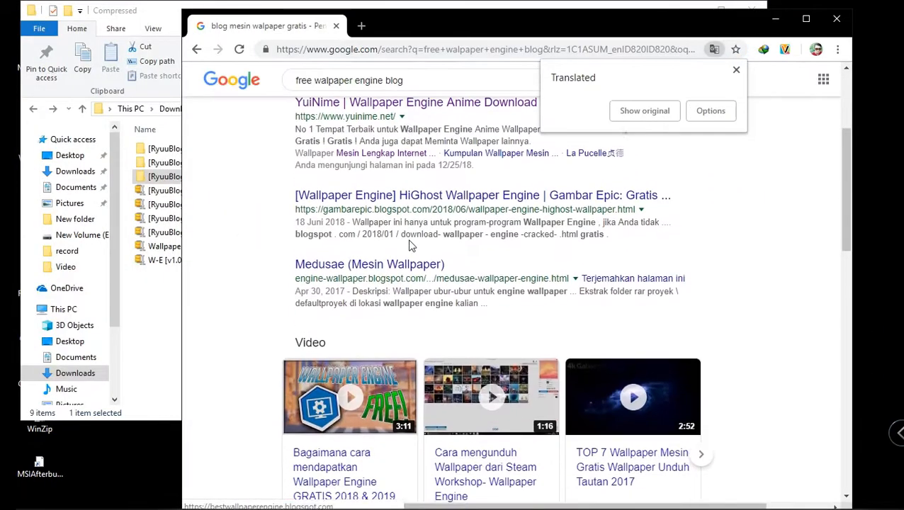
Open the RyuuBlogger Wallpaper Engine free download result and find its Google Drive and mirror download links
scroll(408, 245, "down", 6)
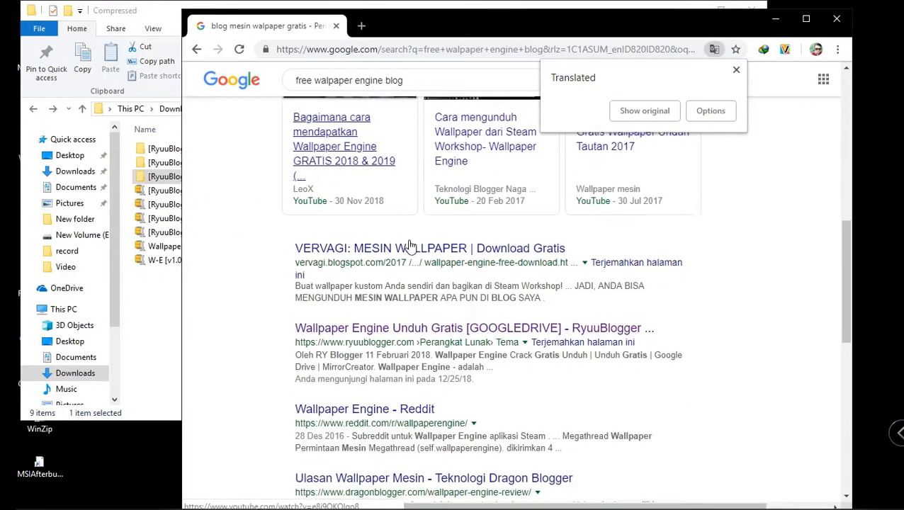
left_click(467, 199)
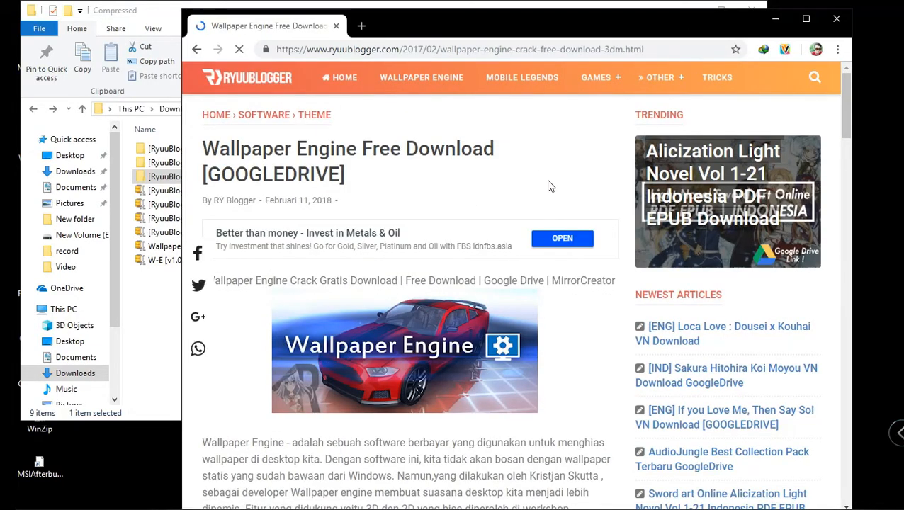
scroll(492, 322, "down", 4)
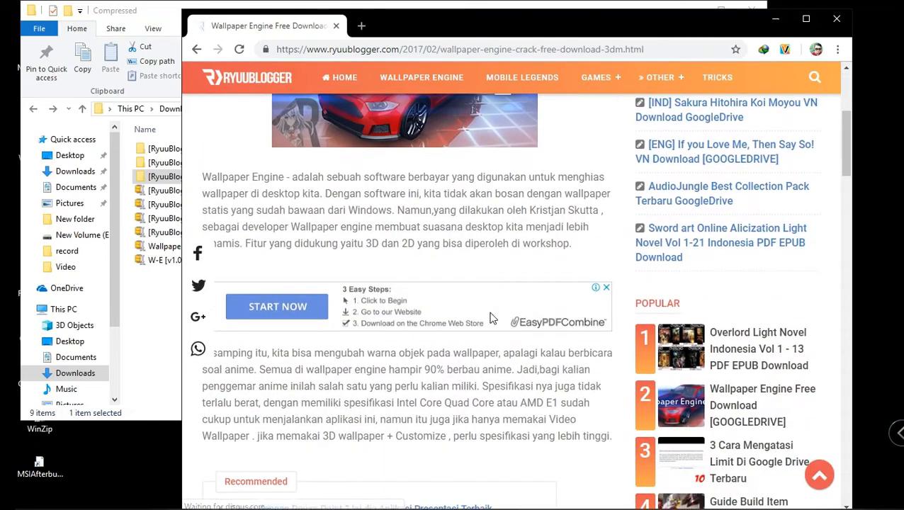
scroll(492, 317, "down", 5)
scroll(492, 318, "down", 12)
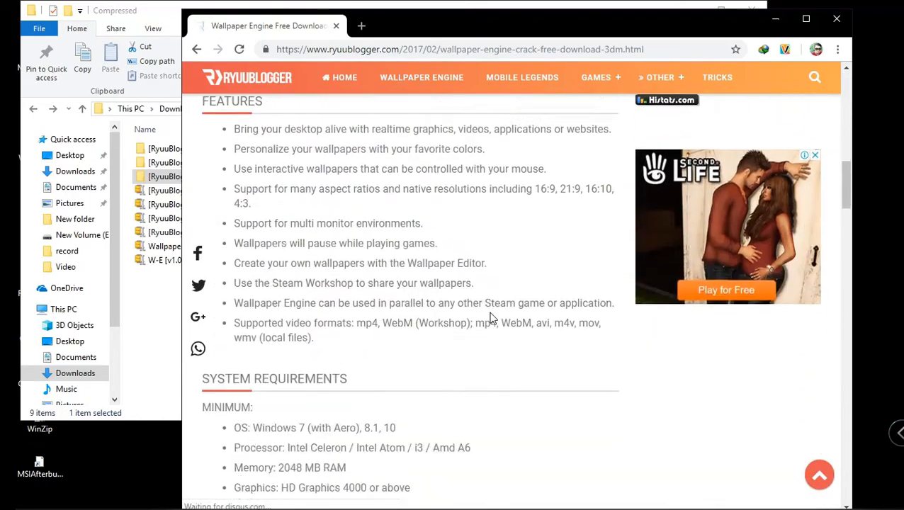
scroll(490, 312, "down", 3)
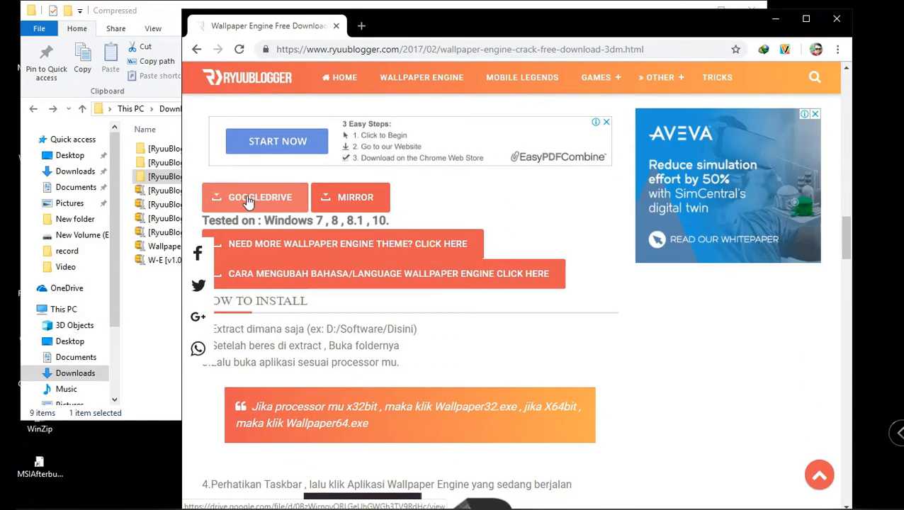
Switch to the Compressed downloads folder and open the extracted Wallpaper Engine 1.0.83x program folder
left_click(776, 22)
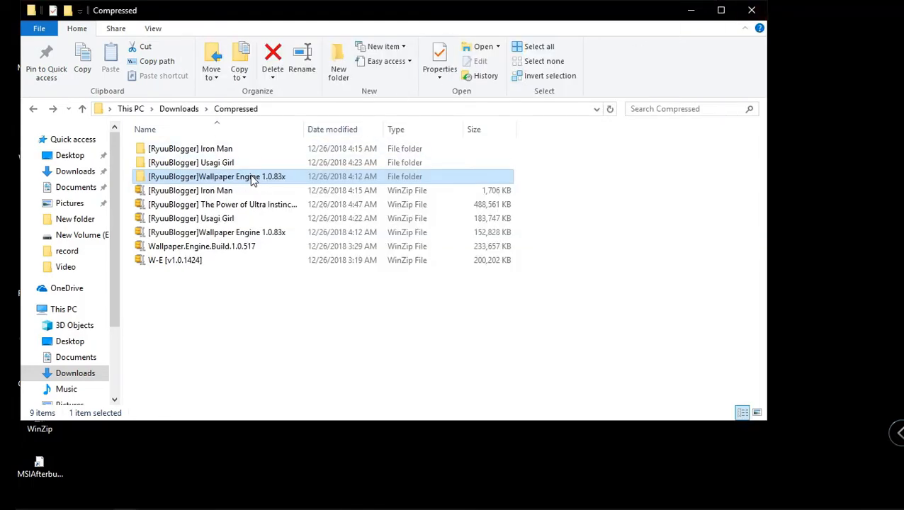
double_click(204, 183)
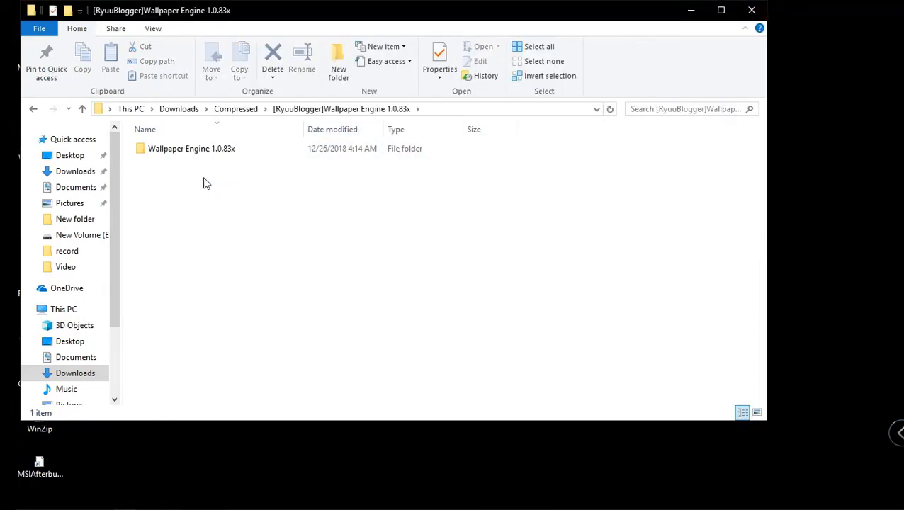
double_click(223, 154)
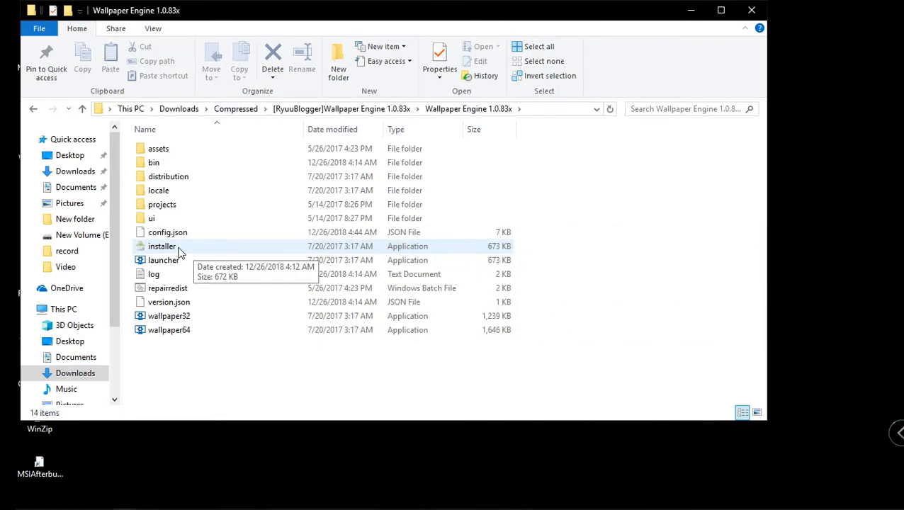
Put the file window away and open the wallpaper browser of the Wallpaper Engine instance running in the background
left_click(691, 13)
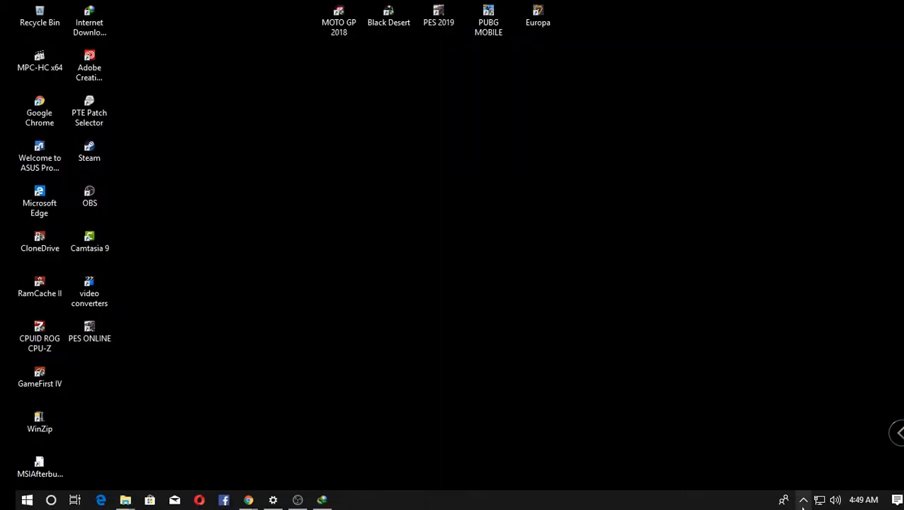
left_click(803, 501)
right_click(839, 478)
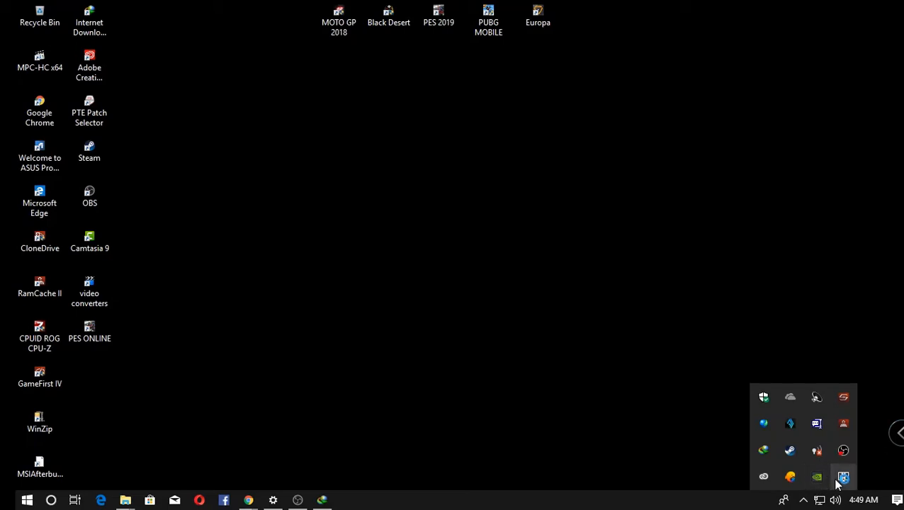
left_click(839, 479)
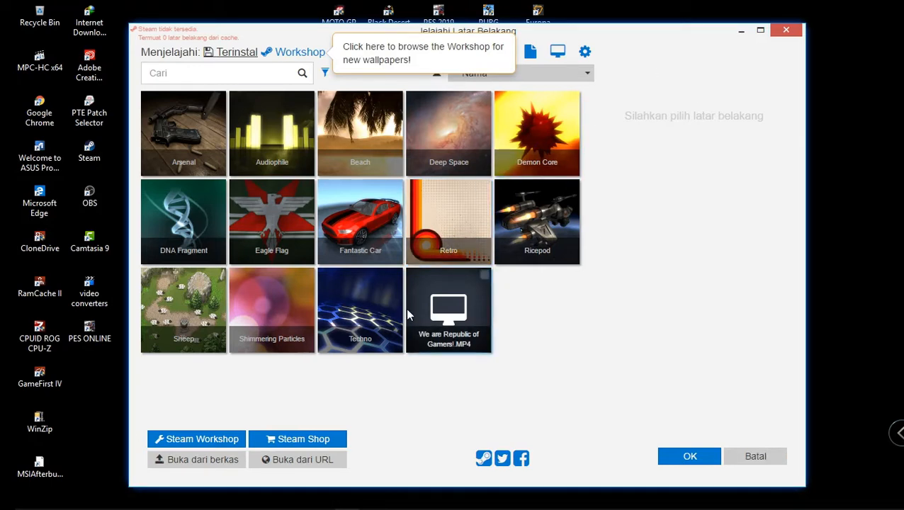
Switch to the browser window with the YouTube video "We are Republic of Gamers!" and play it from the start
left_click(740, 31)
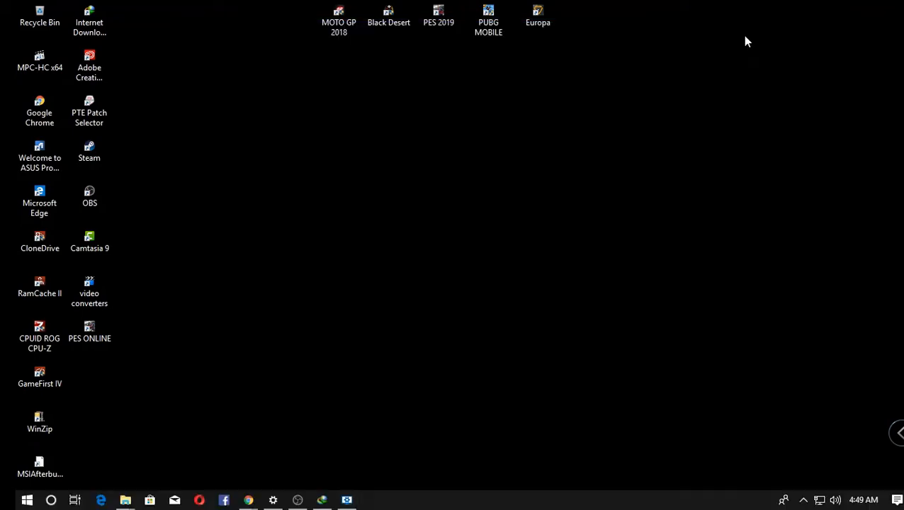
left_click(254, 499)
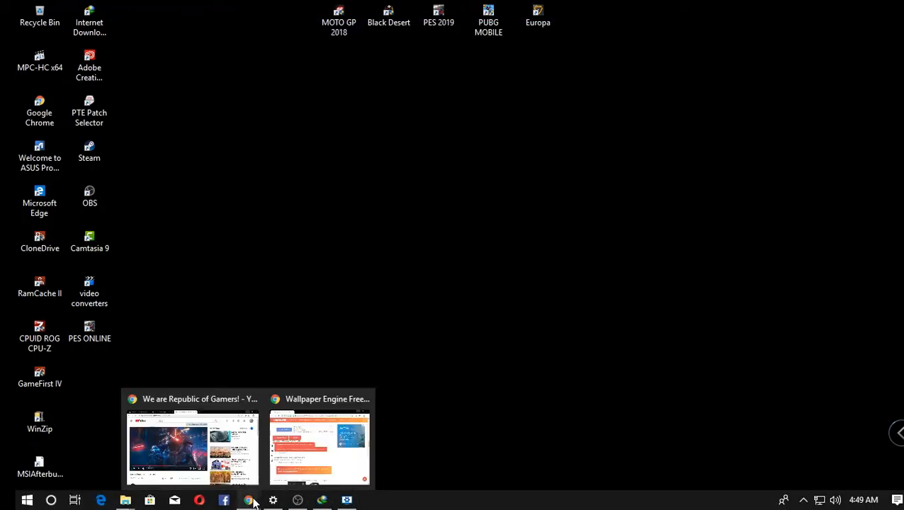
left_click(192, 446)
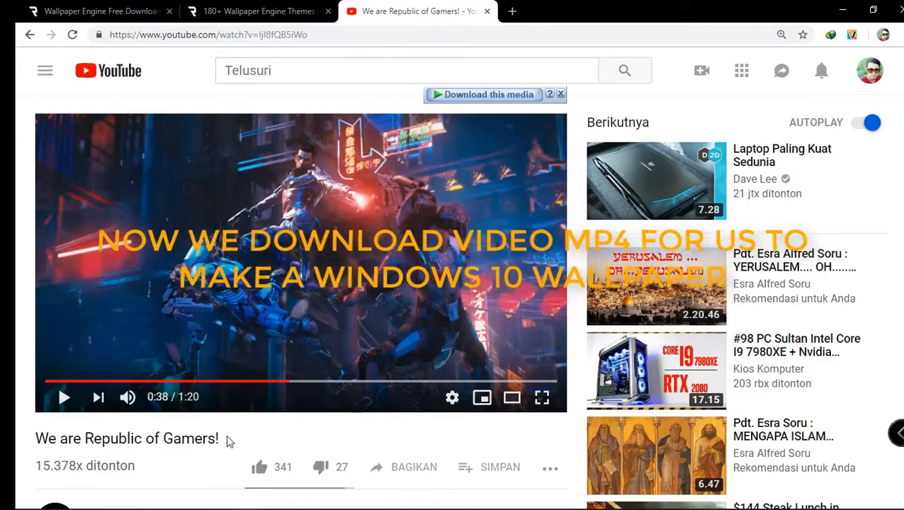
left_click(306, 255)
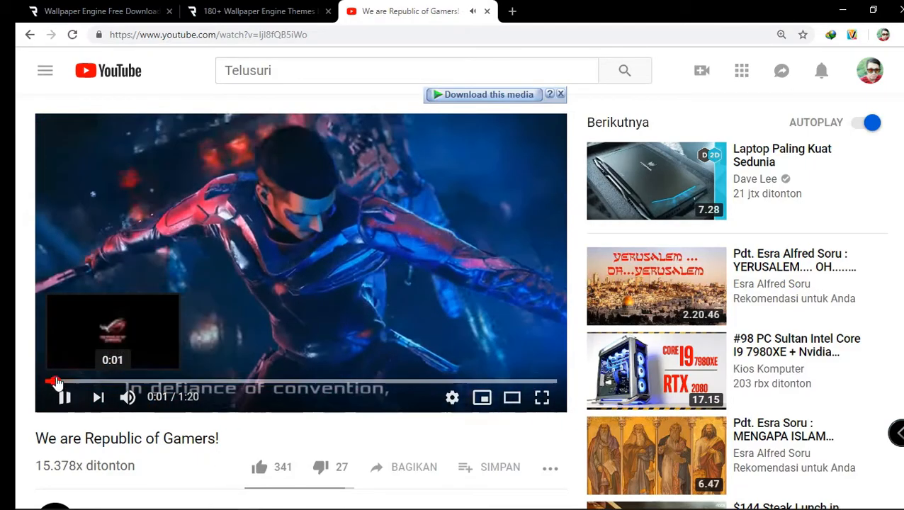
left_click(58, 383)
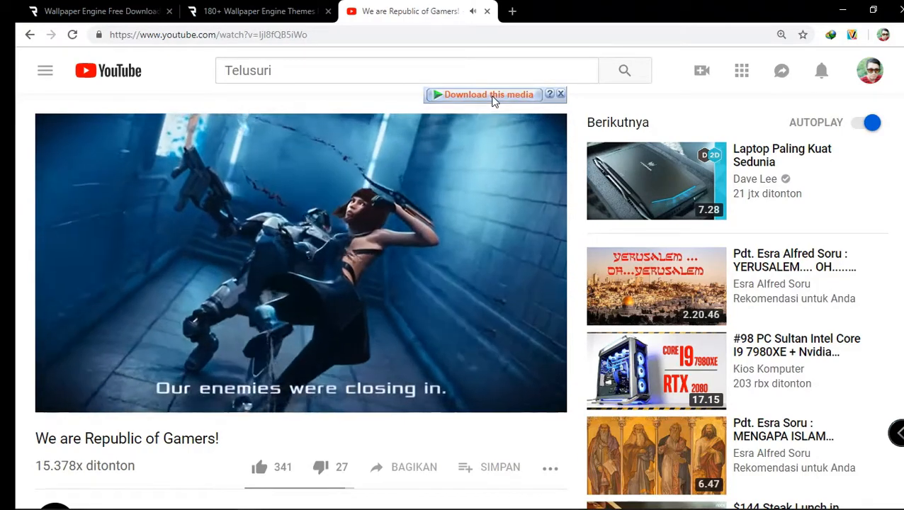
Bring up the download dialog for the video's MP4 1080p HD version and dismiss it without downloading
left_click(496, 95)
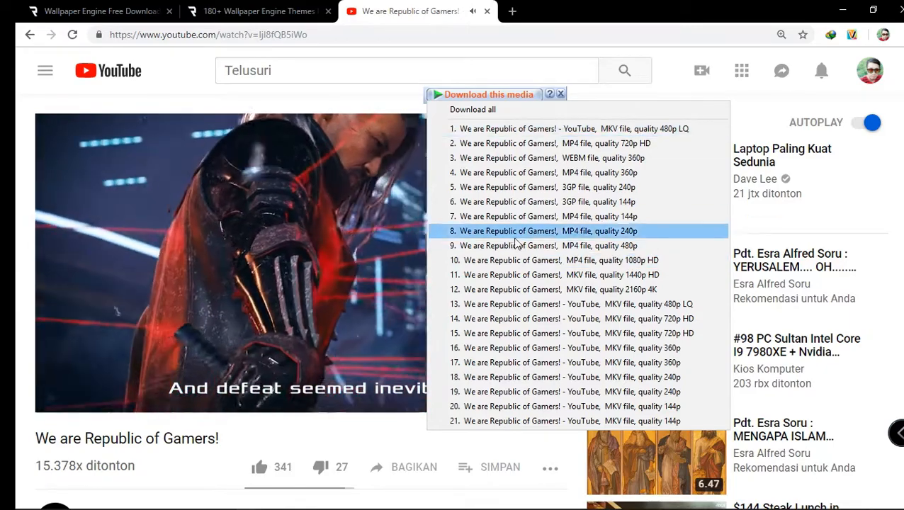
left_click(517, 260)
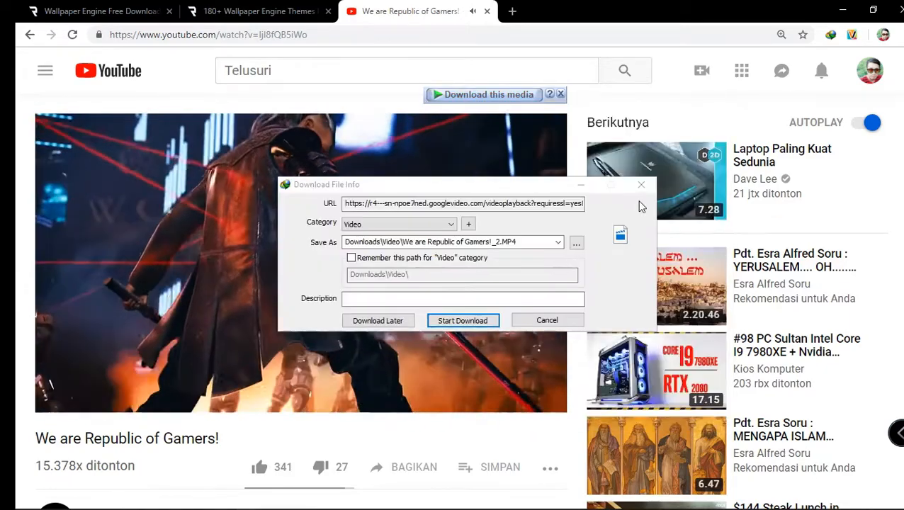
left_click(641, 184)
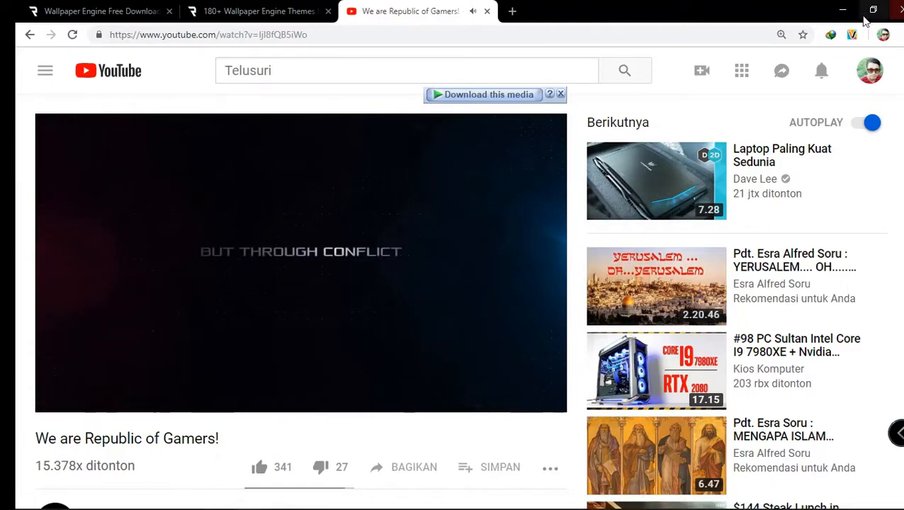
Leave the YouTube window and open the Video folder inside Downloads in File Explorer
left_click(508, 156)
left_click(835, 9)
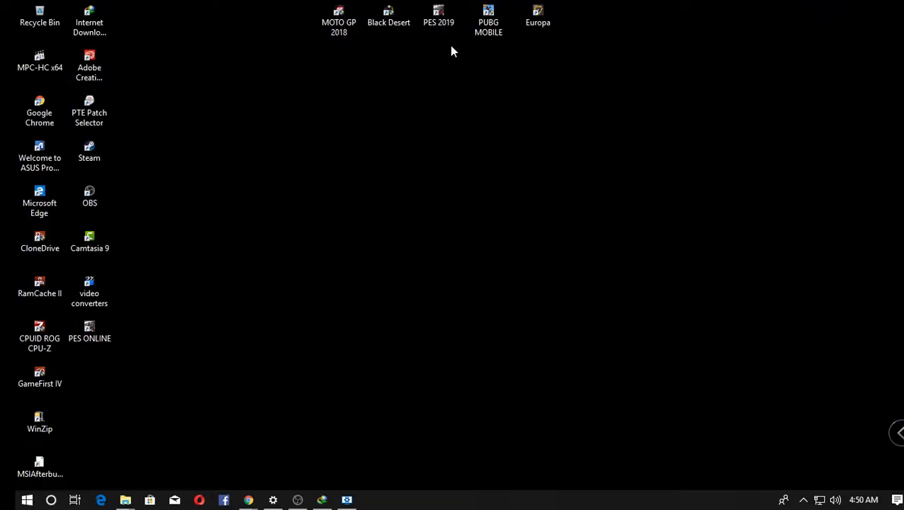
left_click(134, 503)
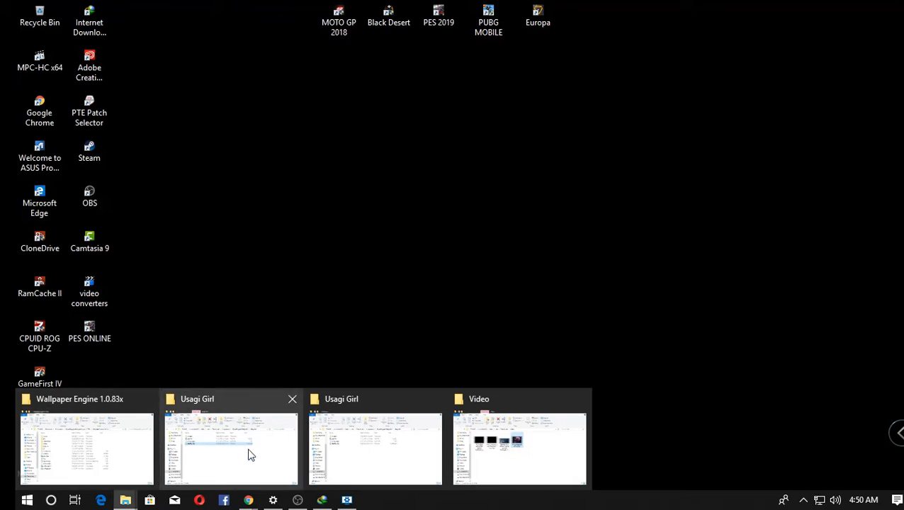
left_click(106, 450)
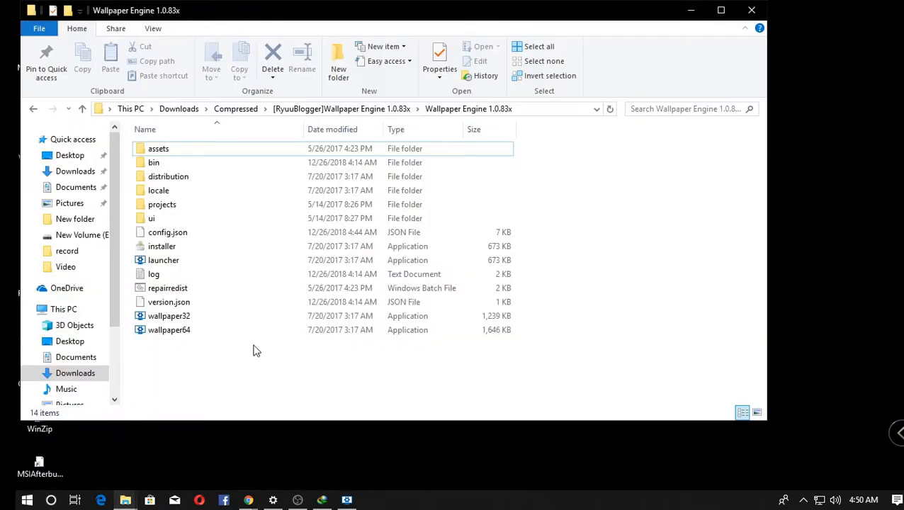
left_click(75, 171)
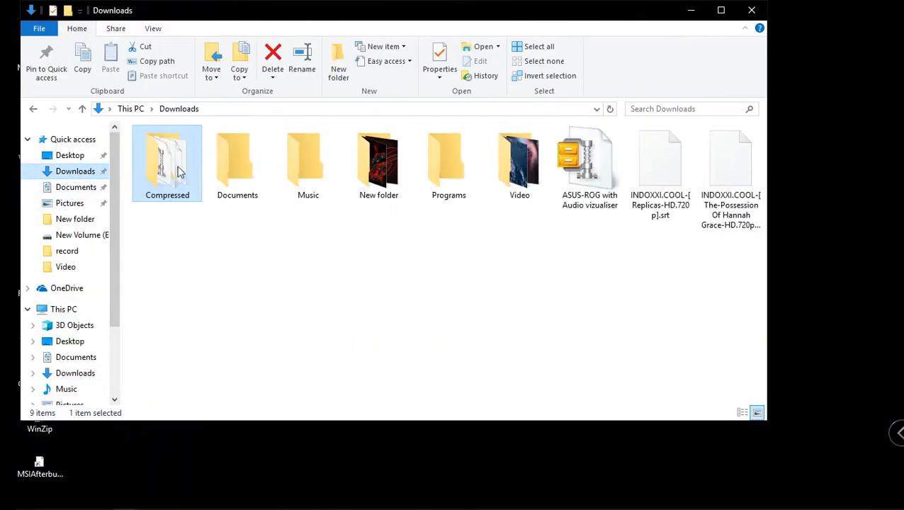
double_click(540, 175)
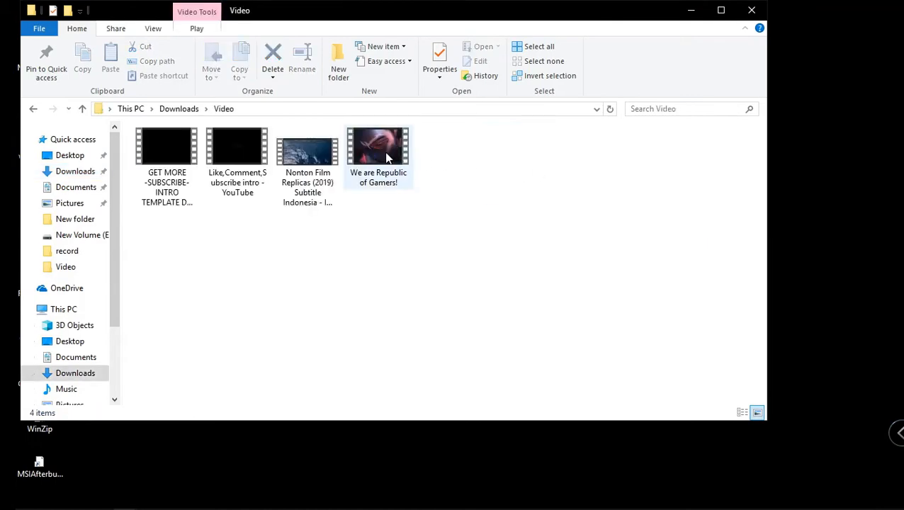
Play the downloaded "We are Republic of Gamers!" video, skim through it to near the end, and close the player
double_click(387, 156)
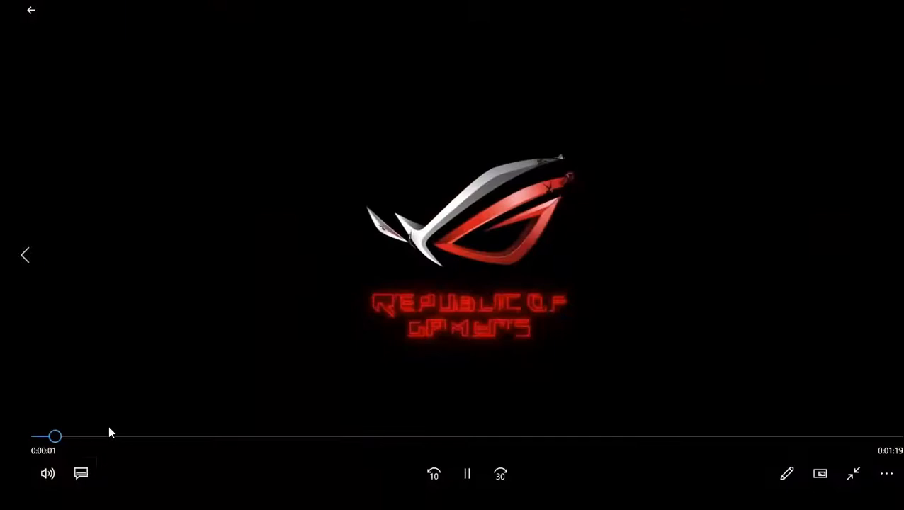
left_click(106, 436)
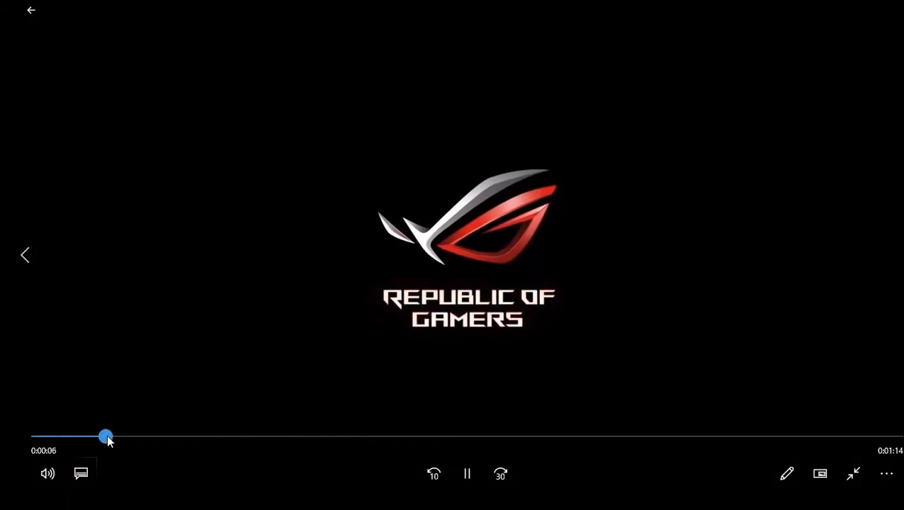
left_click(131, 436)
left_click(186, 437)
left_click(230, 437)
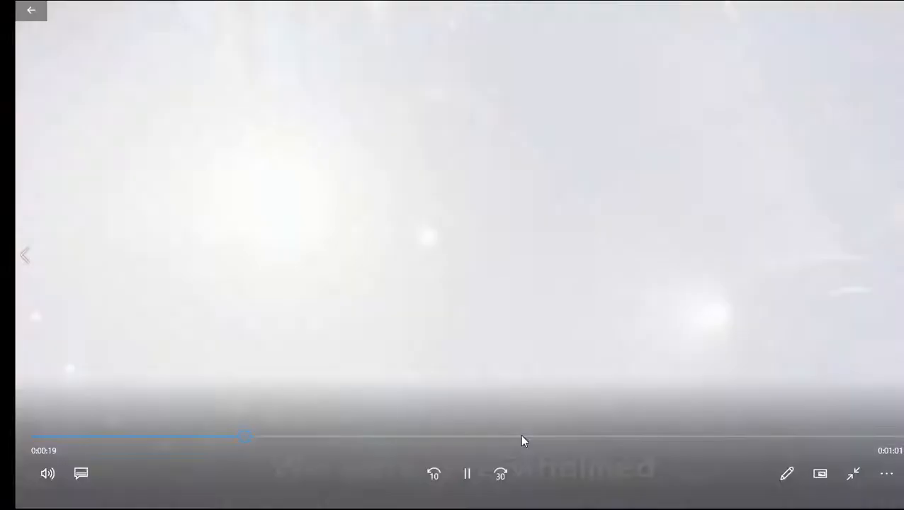
left_click(517, 437)
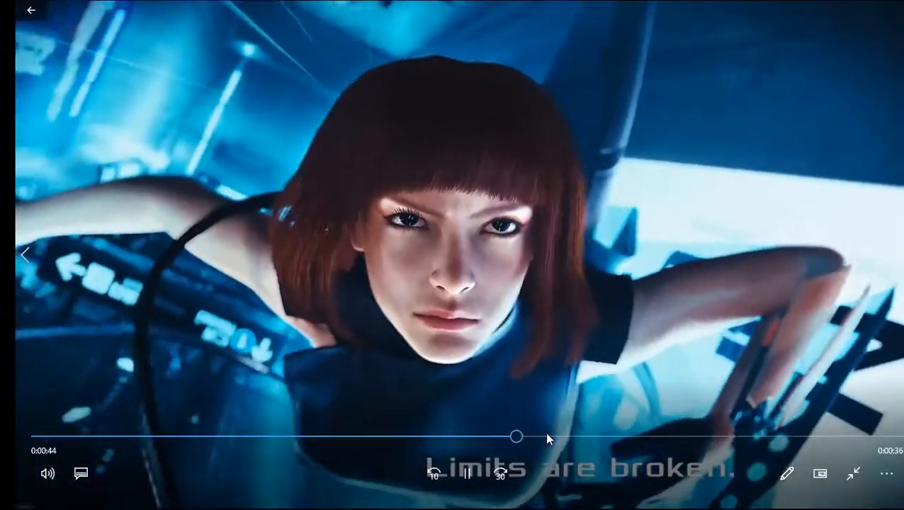
left_click_drag(547, 438, 808, 437)
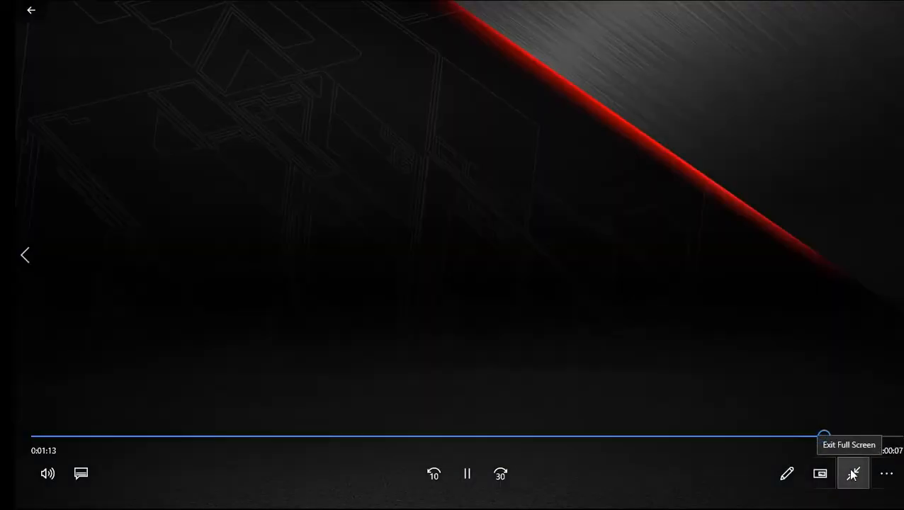
left_click(852, 474)
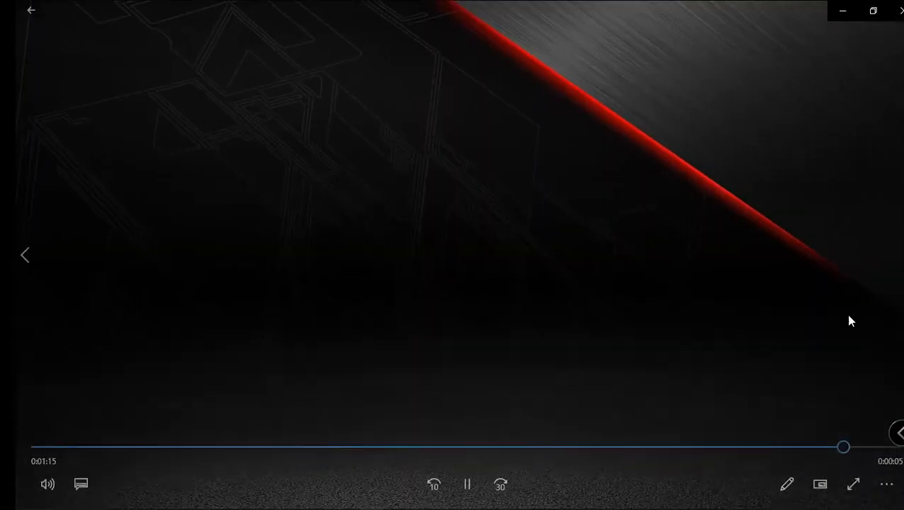
left_click(893, 10)
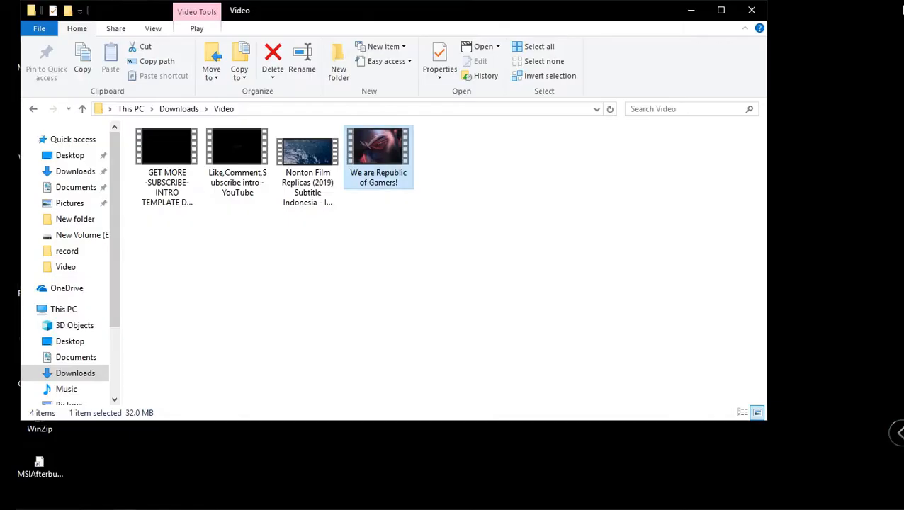
Put the Video folder window away and bring the Wallpaper Engine browser back on screen
left_click(696, 11)
left_click(347, 500)
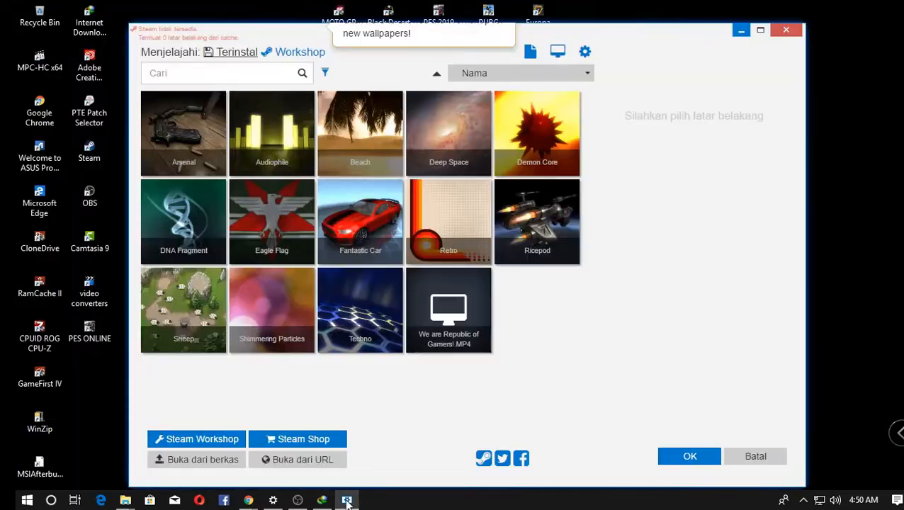
Browse to the Video folder in Downloads from the open-file dialog and cancel without choosing a video
left_click(203, 459)
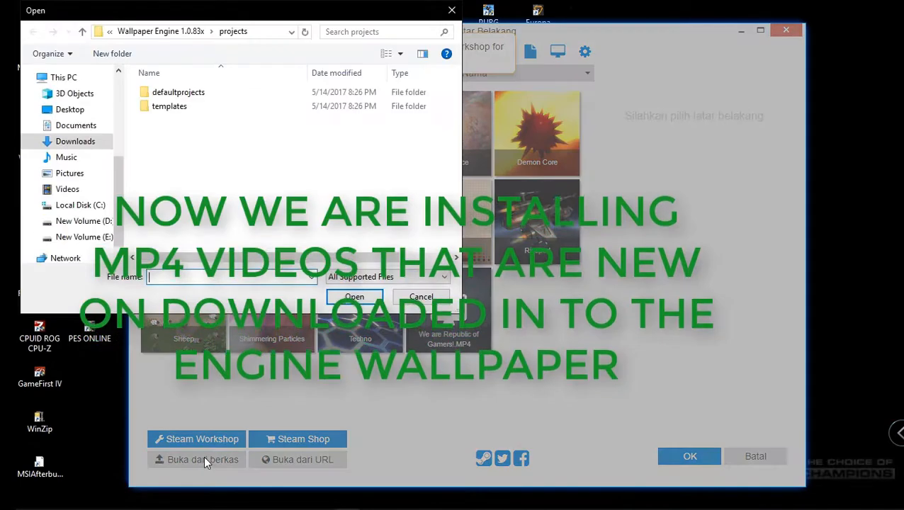
left_click(83, 144)
double_click(258, 184)
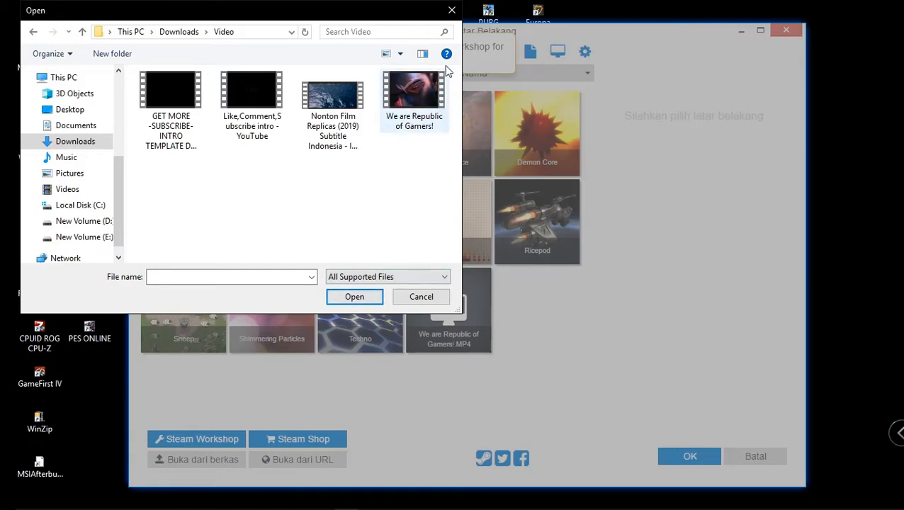
left_click(451, 10)
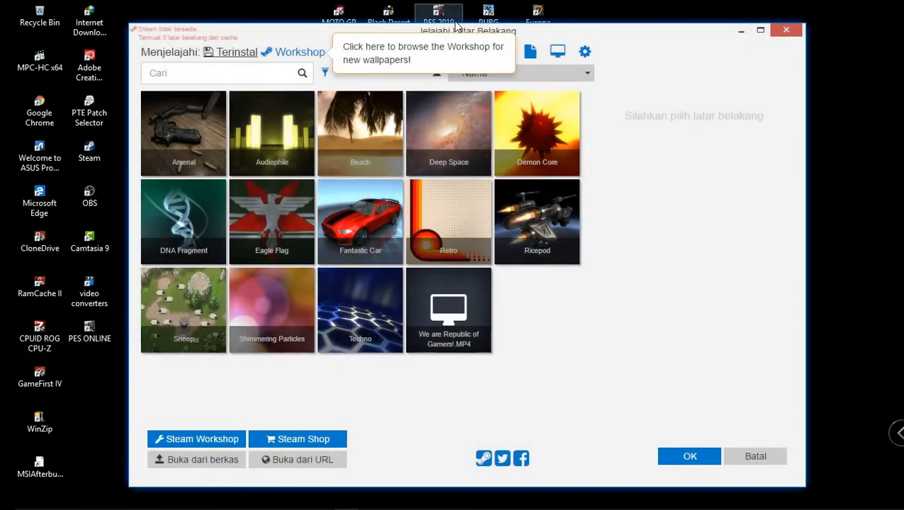
Apply the installed "We are Republic of Gamers!.MP4" wallpaper and refresh the desktop
double_click(472, 312)
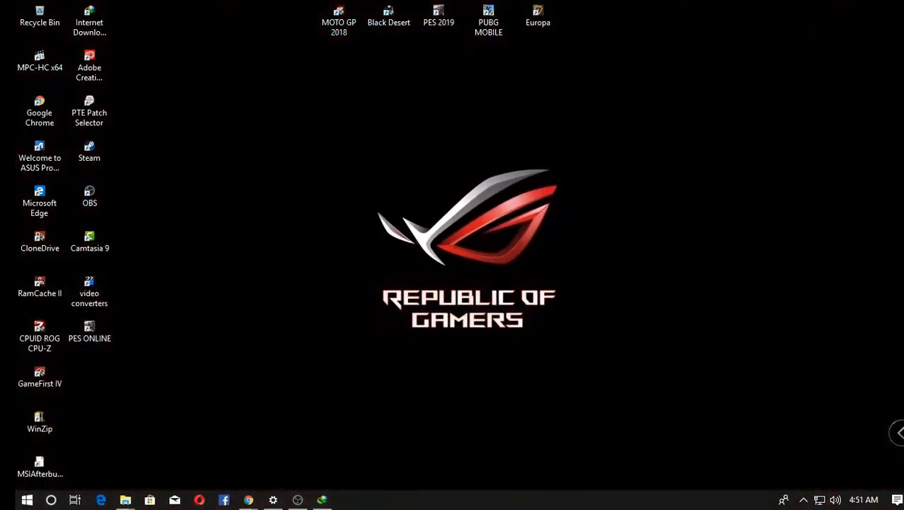
right_click(728, 129)
left_click(733, 163)
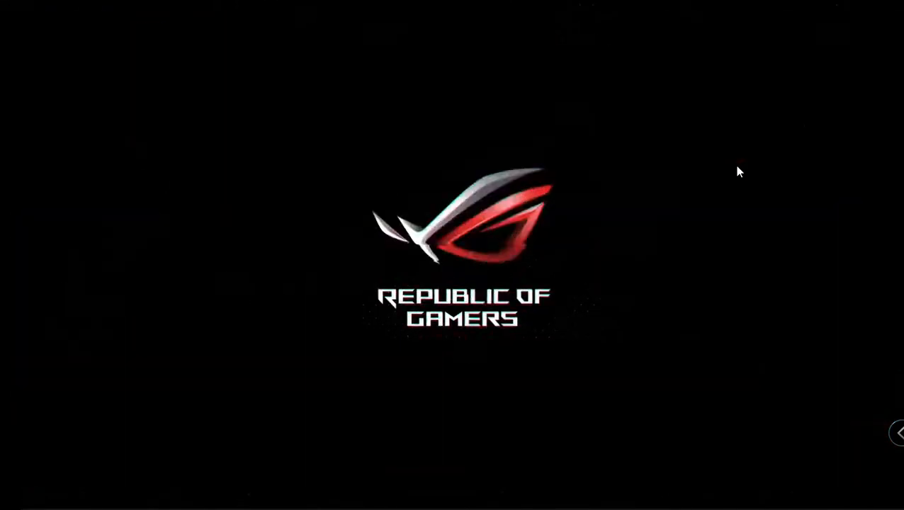